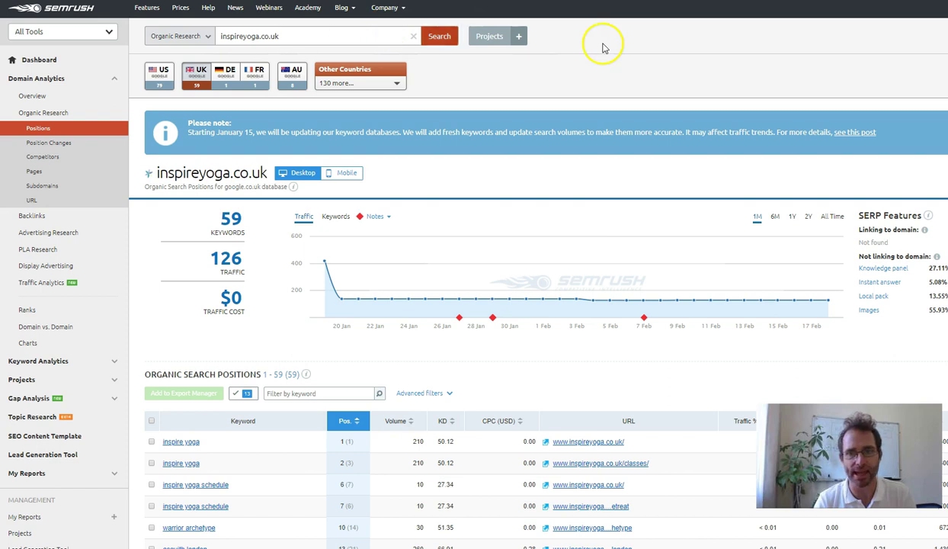
Highlight the 59 keywords and 126 traffic figures, then widen the traffic chart from 6M to 1Y.
scroll(457, 77, down, 2)
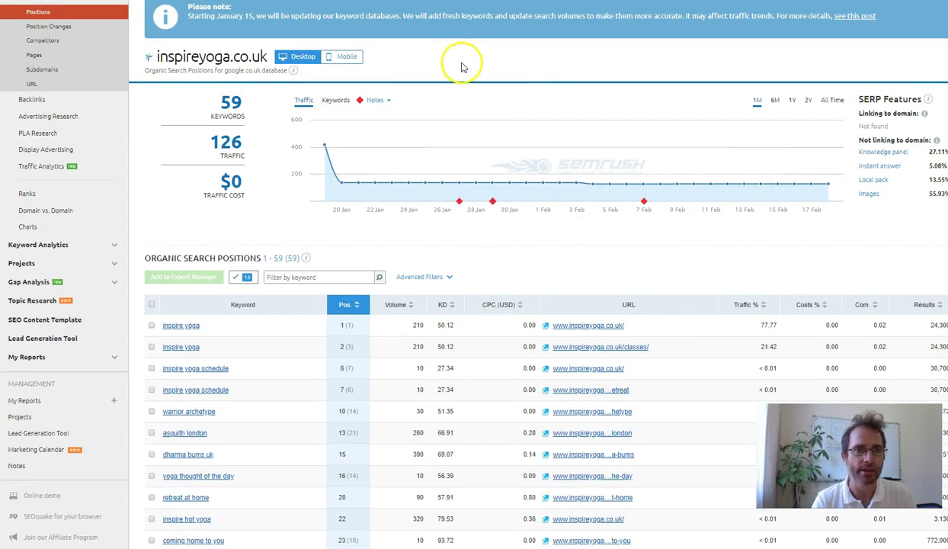
scroll(458, 64, up, 2)
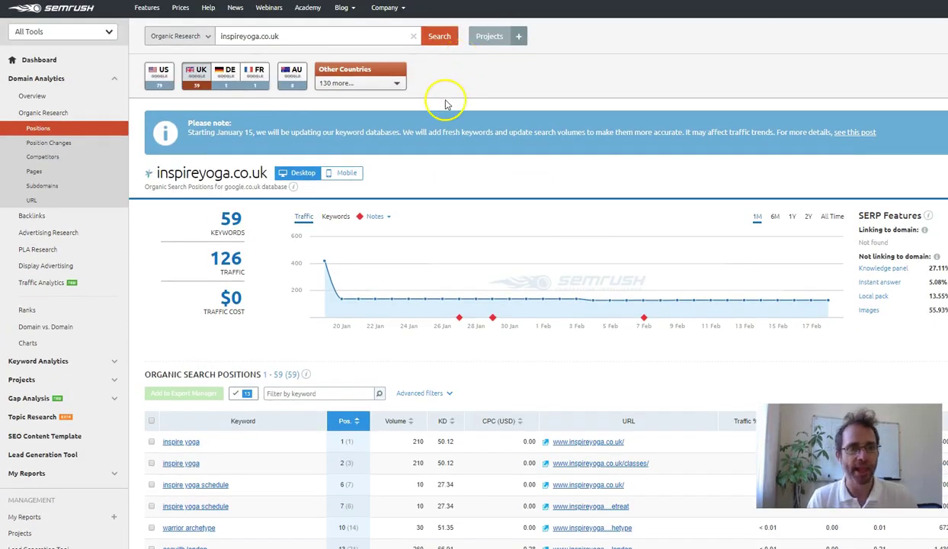
double_click(231, 219)
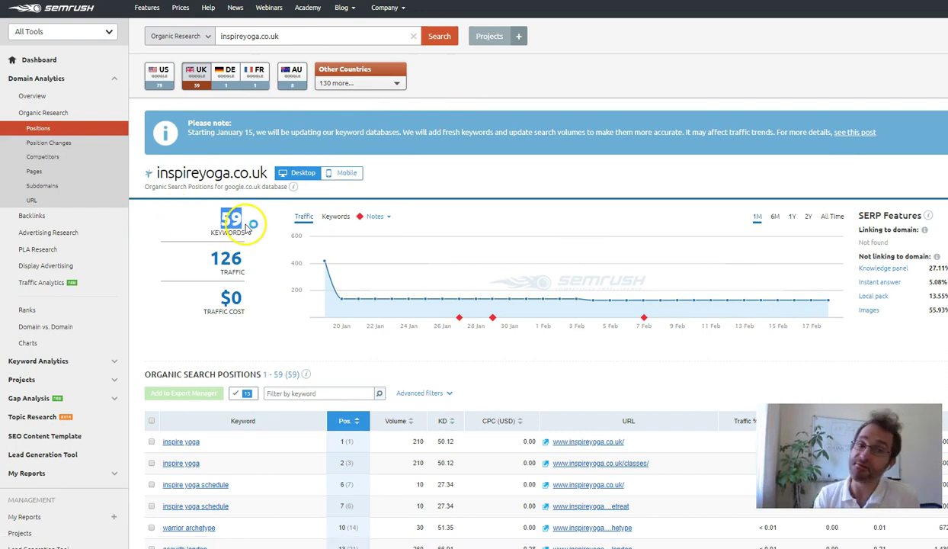
drag(212, 257, 240, 258)
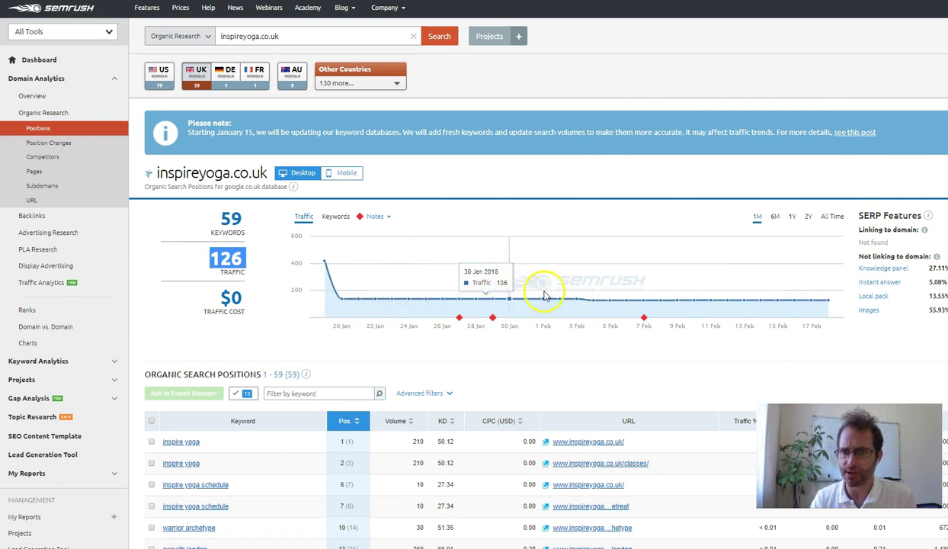
click(775, 217)
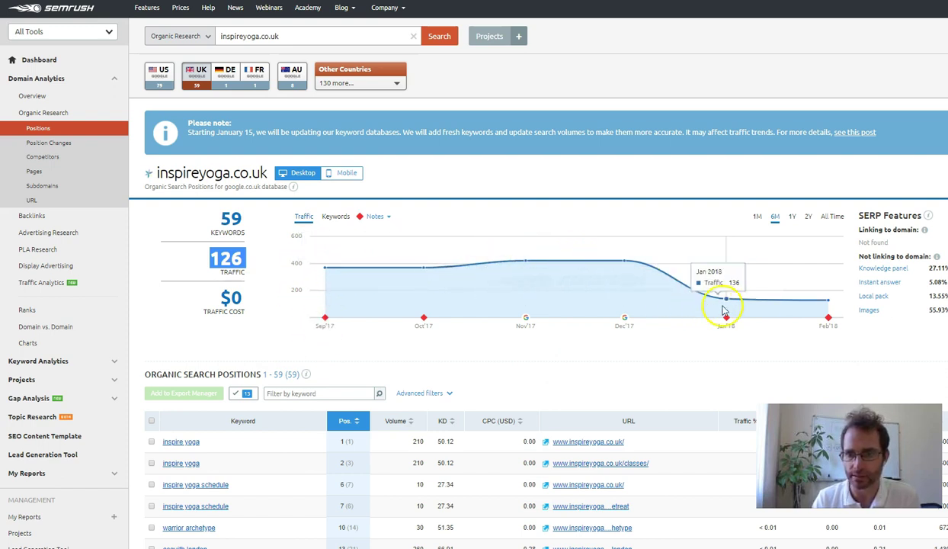
click(792, 217)
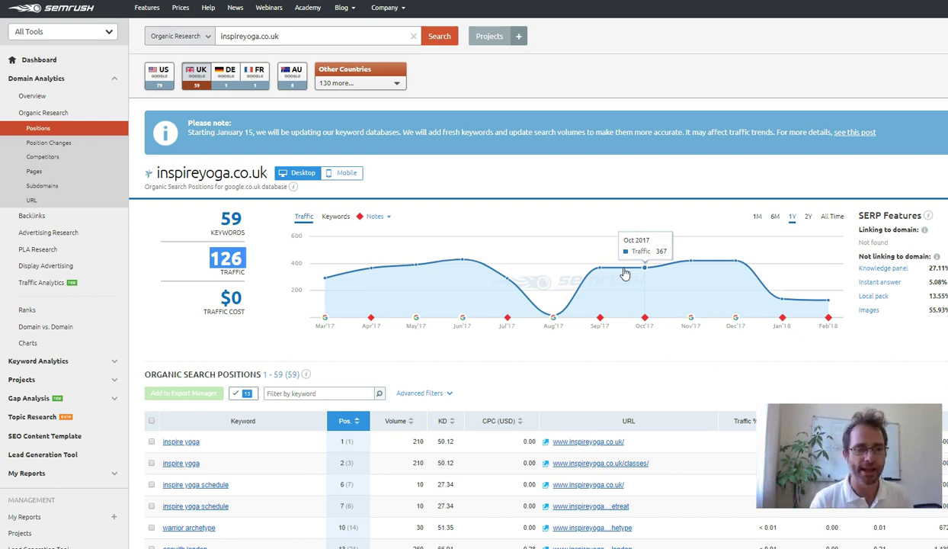
Highlight the top 'inspire yoga' keyword and its 77.77% and 21.42% traffic shares.
scroll(306, 146, down, 4)
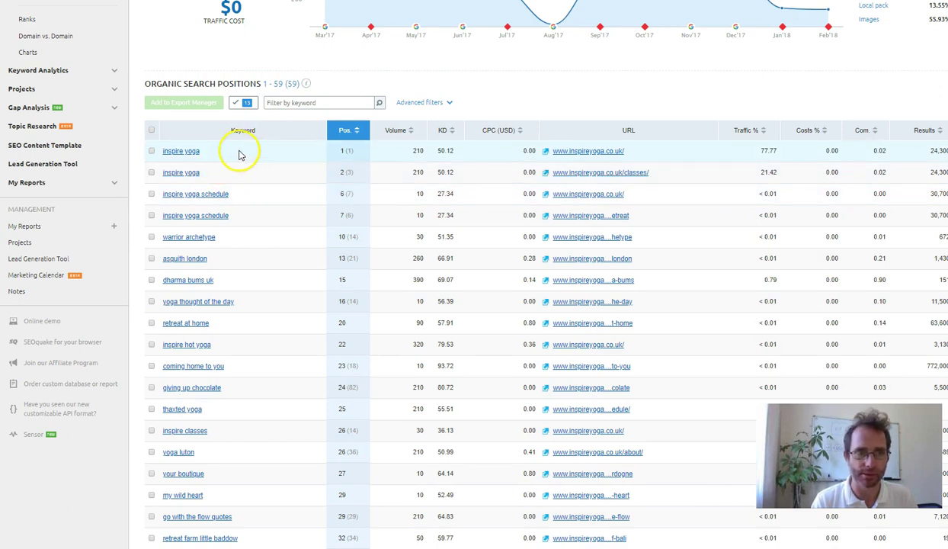
drag(164, 150, 201, 151)
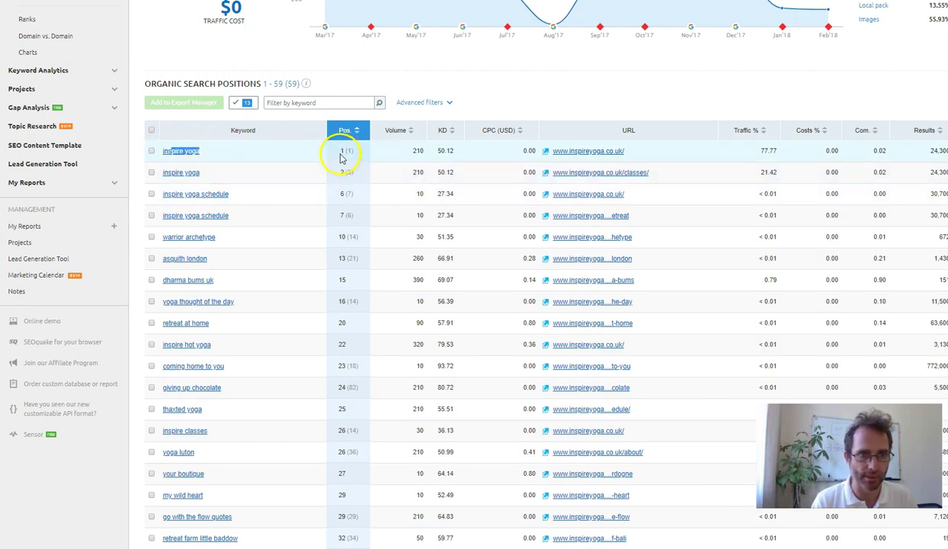
drag(753, 156, 775, 154)
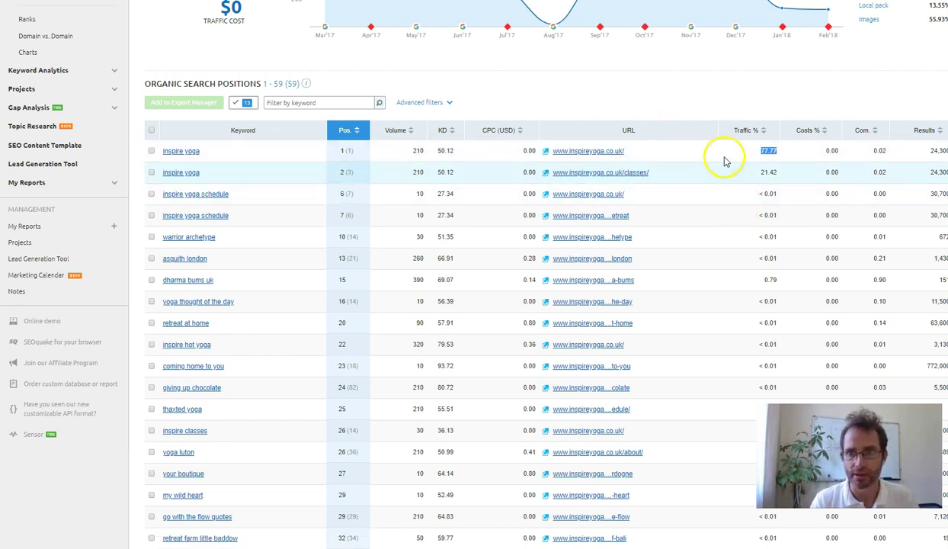
drag(760, 173, 776, 173)
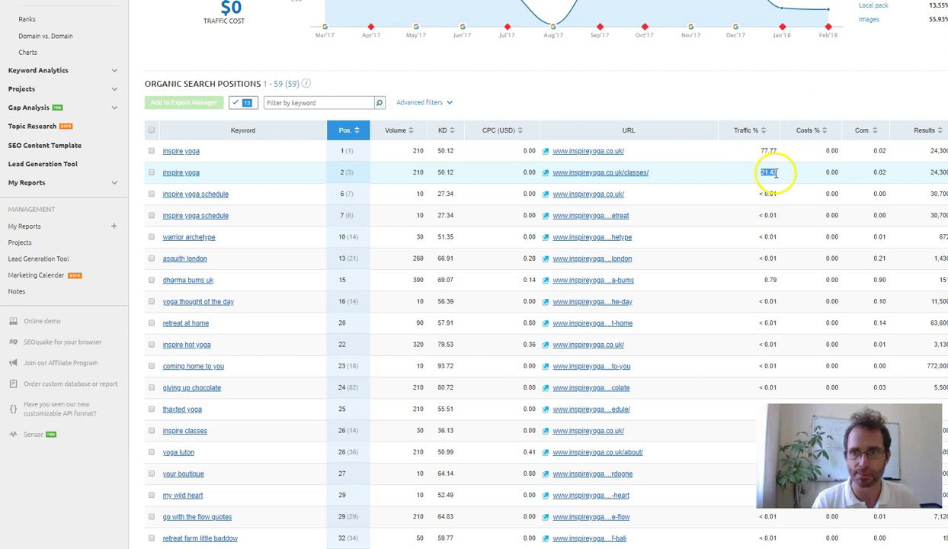
double_click(768, 151)
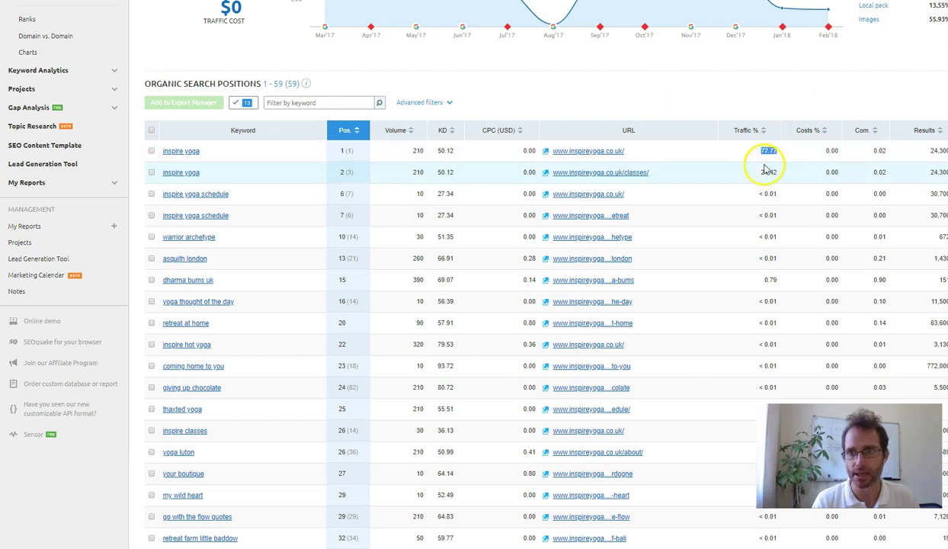
double_click(768, 172)
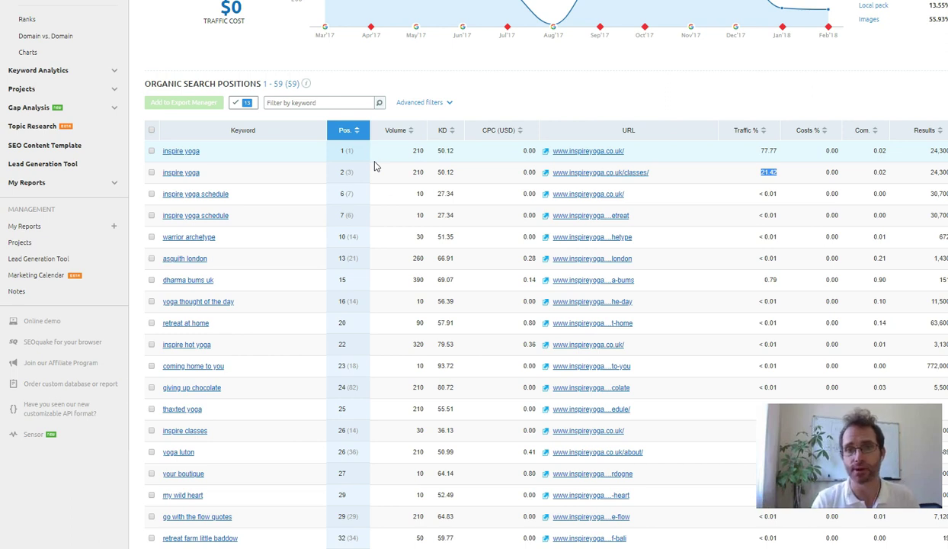
click(403, 255)
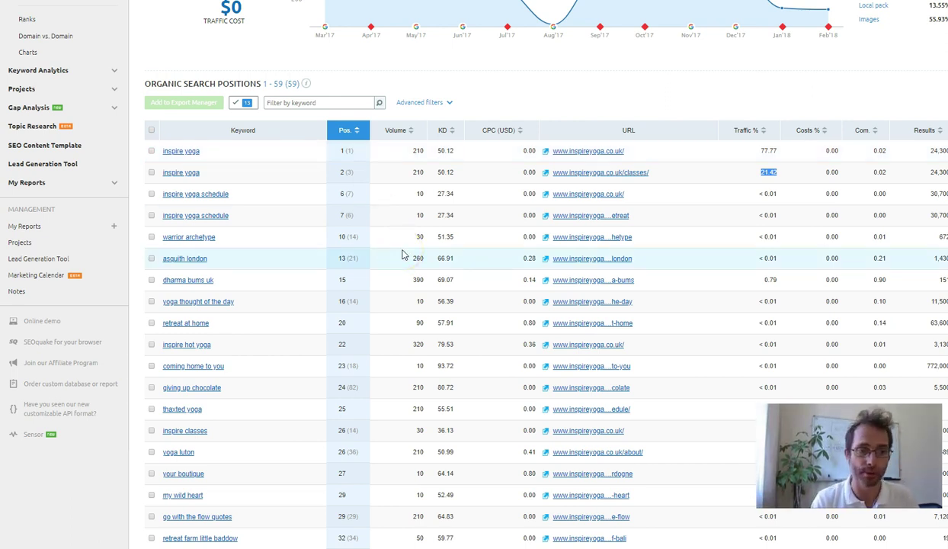
click(294, 216)
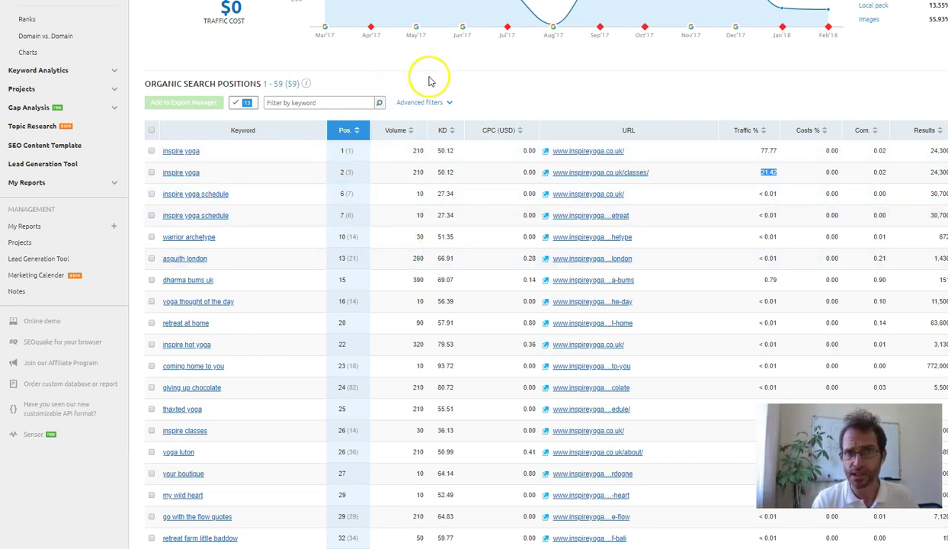
Sort the positions table by search volume, highest first, and highlight 720 for bikram yoga essex.
click(395, 129)
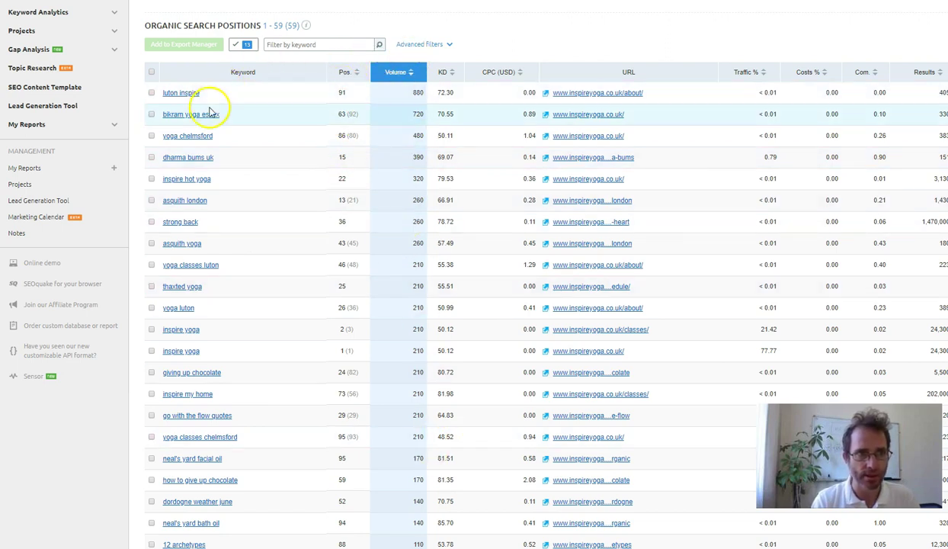
mouse_move(200, 120)
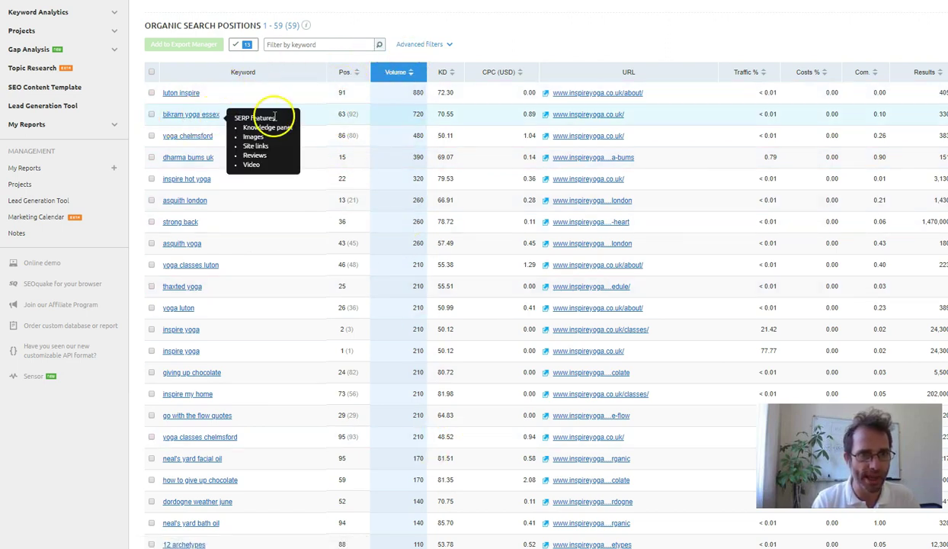
double_click(418, 116)
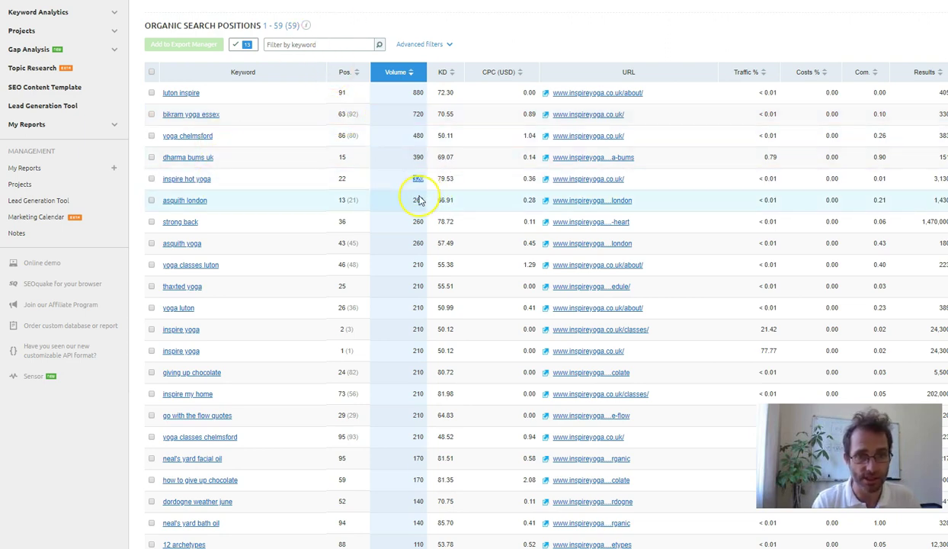
Highlight position 22 for inspire hot yoga and volumes 260 (asquith yoga) and 210 (yoga classes chelmsford).
double_click(342, 178)
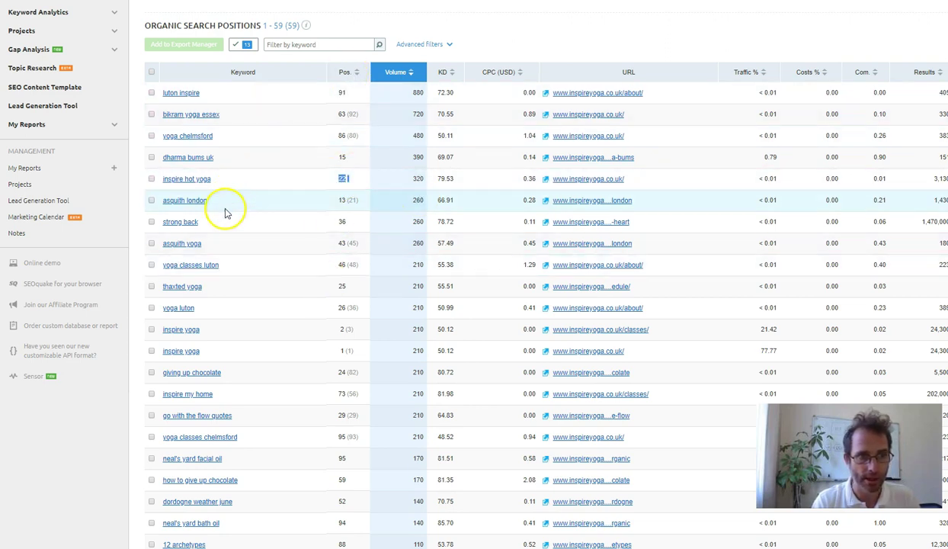
double_click(417, 243)
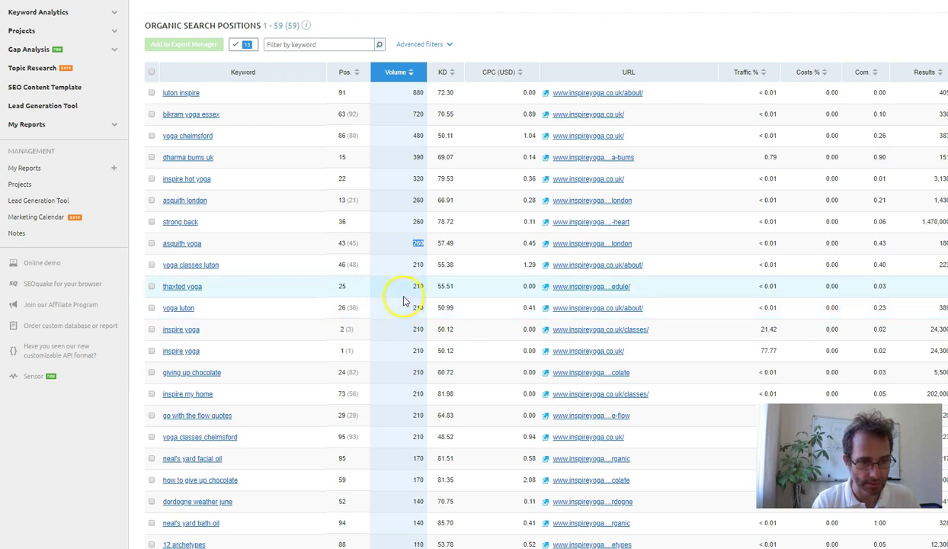
scroll(355, 324, down, 3)
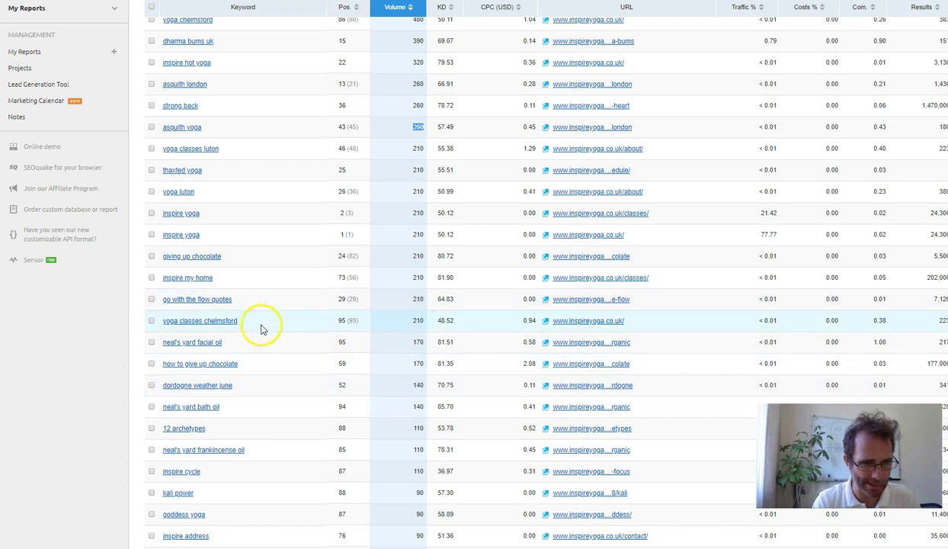
double_click(418, 321)
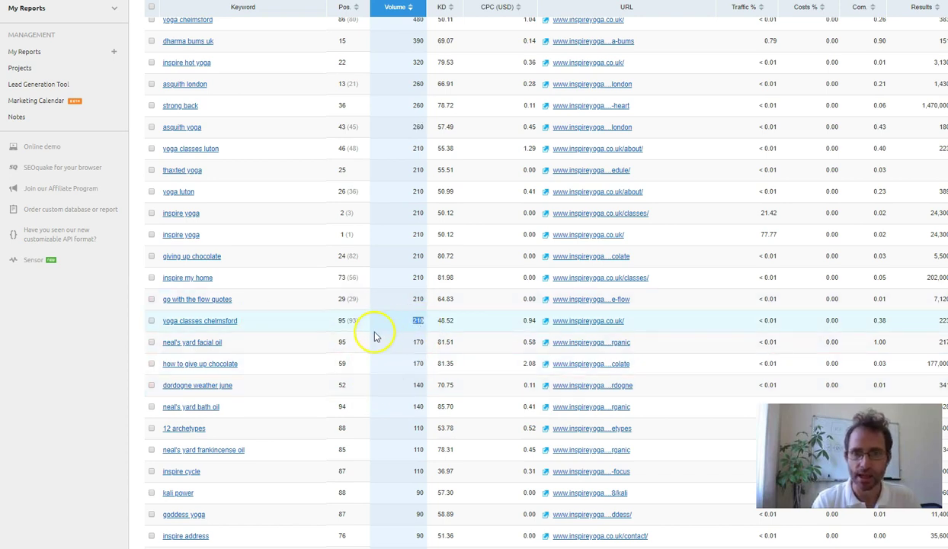
scroll(388, 308, down, 3)
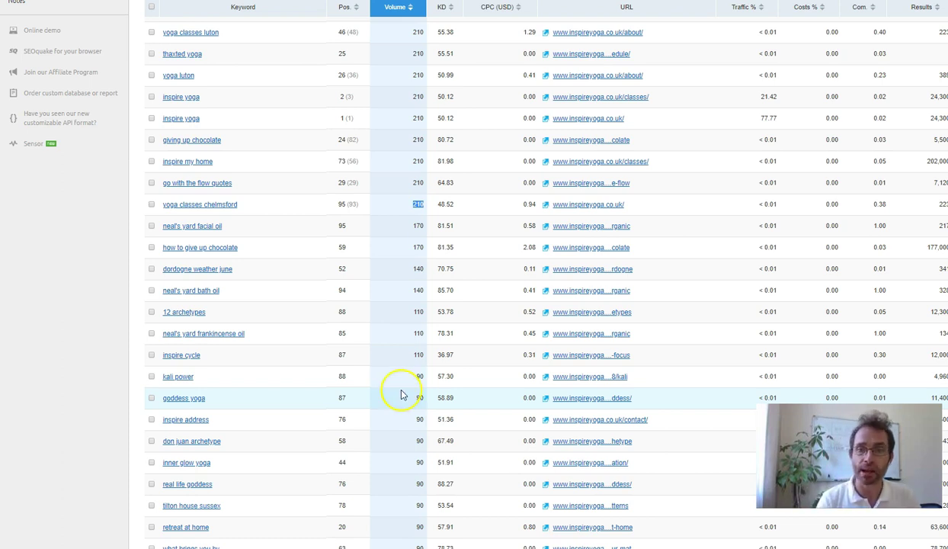
scroll(436, 322, up, 5)
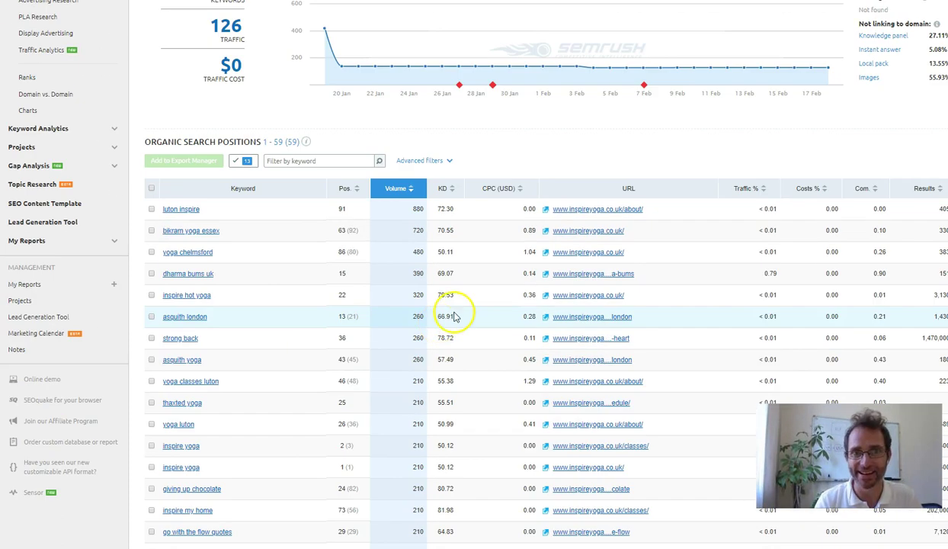
Point out the Inspire Yoga home page title and its repeated description snippet in the site: results.
scroll(439, 326, up, 3)
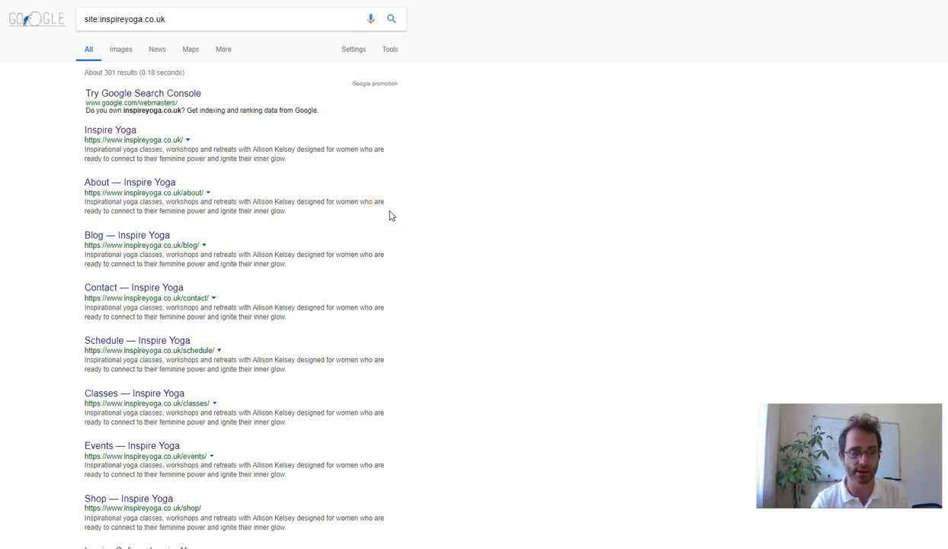
scroll(202, 137, down, 3)
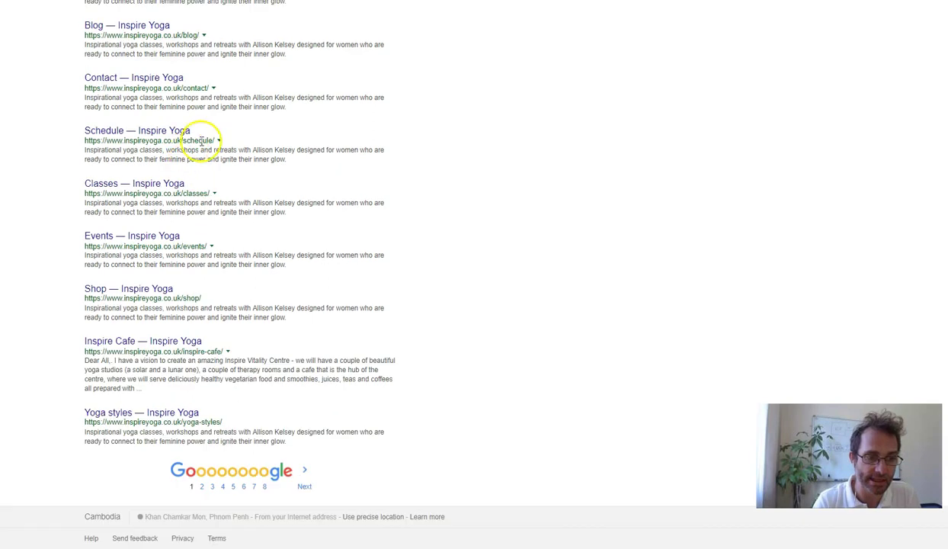
scroll(155, 121, up, 3)
drag(146, 131, 80, 128)
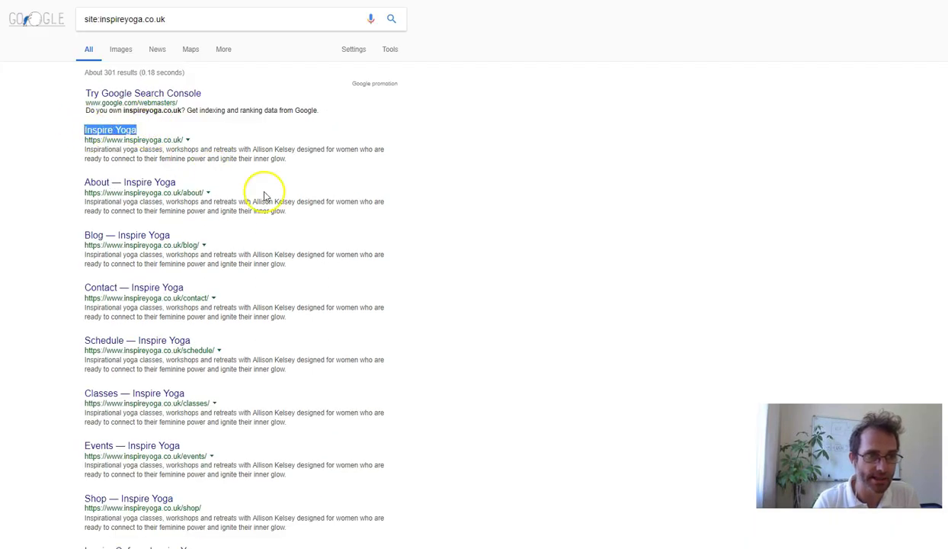
drag(320, 162, 80, 155)
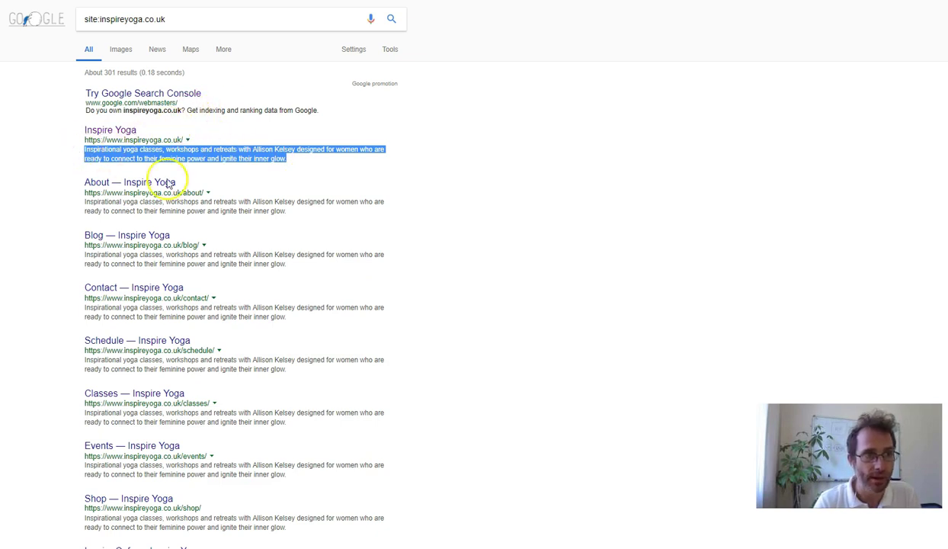
click(255, 169)
drag(138, 132, 82, 126)
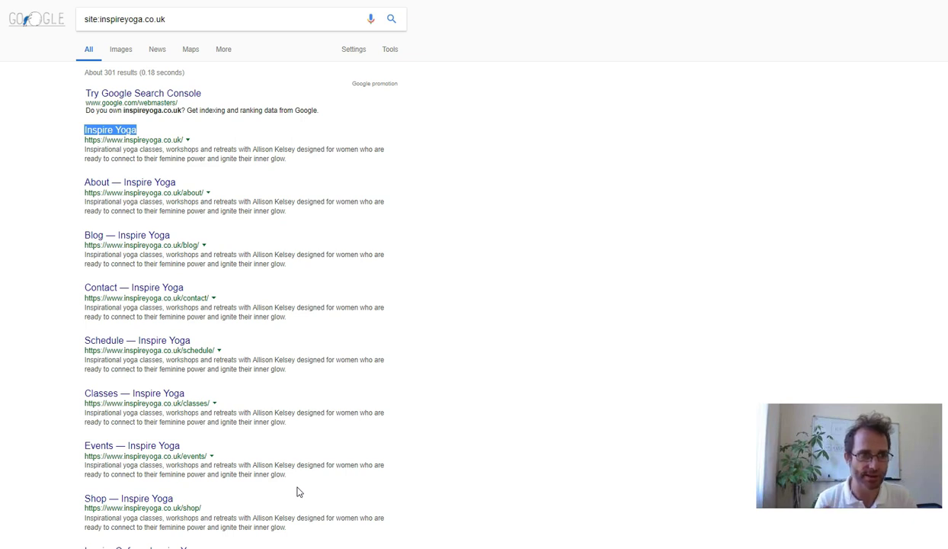
scroll(397, 266, down, 3)
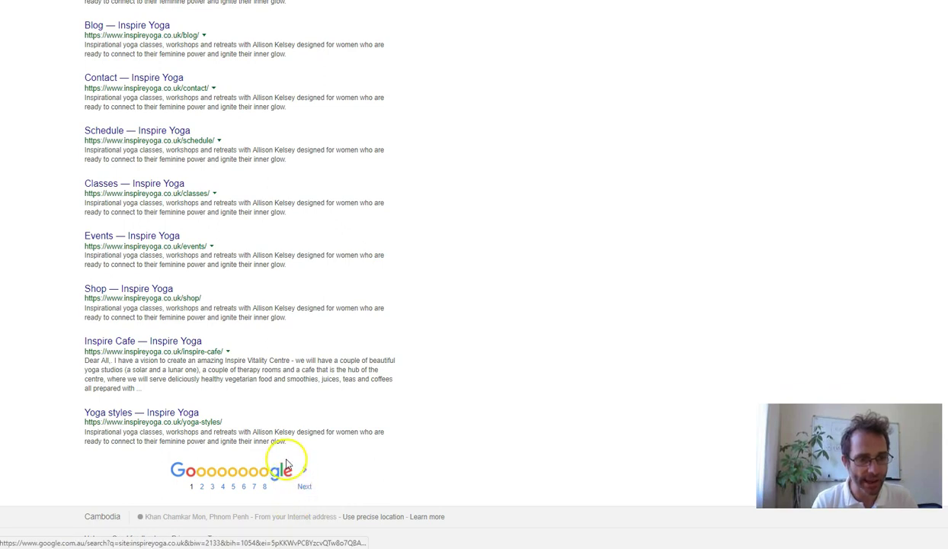
Highlight the Yoga styles result's duplicate description, then page forward to results page 4.
drag(286, 441, 80, 430)
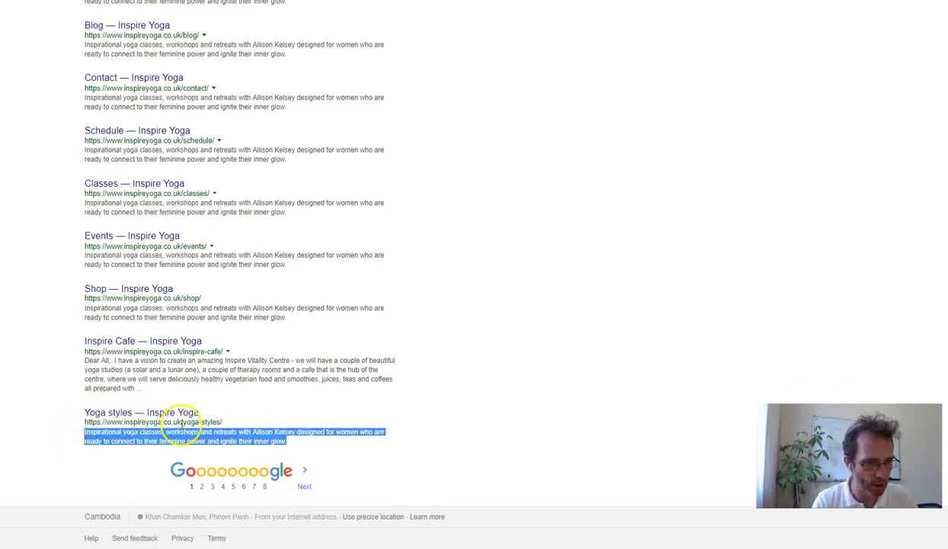
click(306, 479)
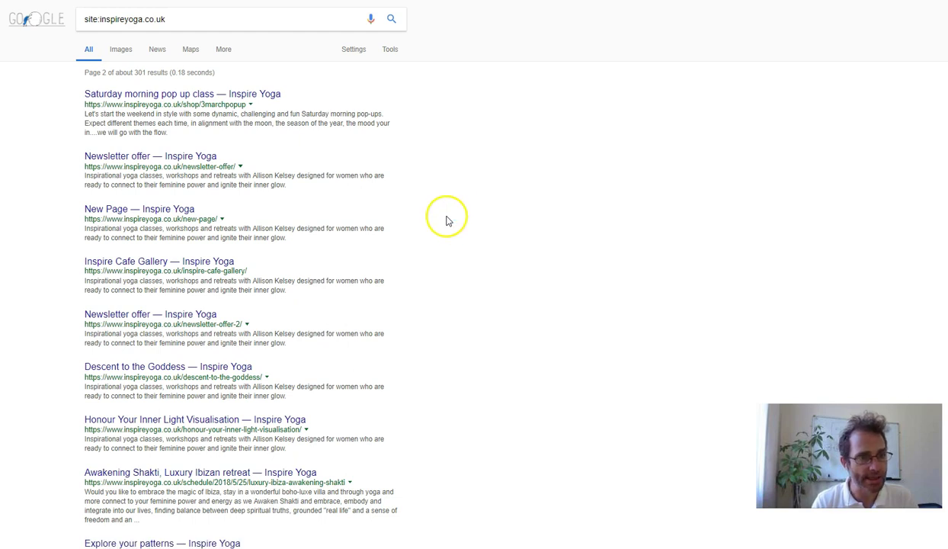
scroll(426, 246, down, 5)
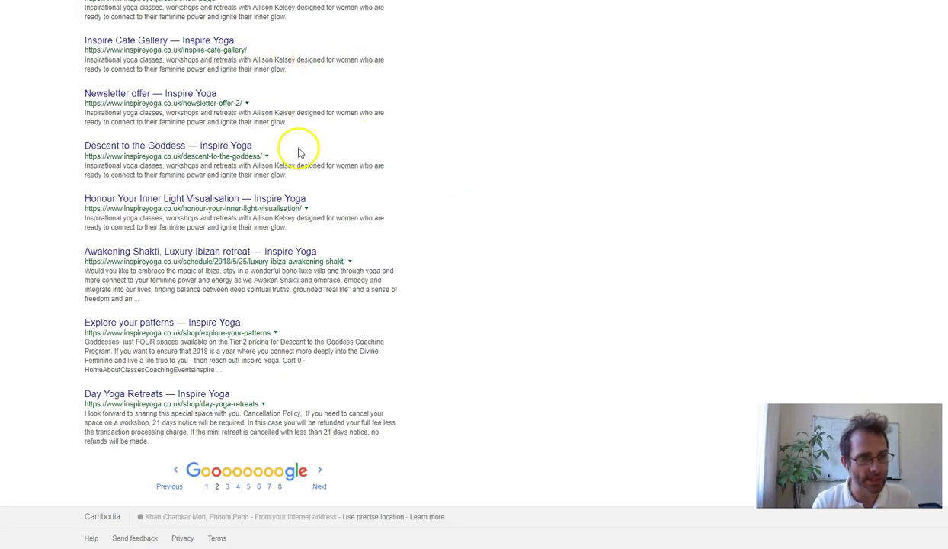
click(315, 488)
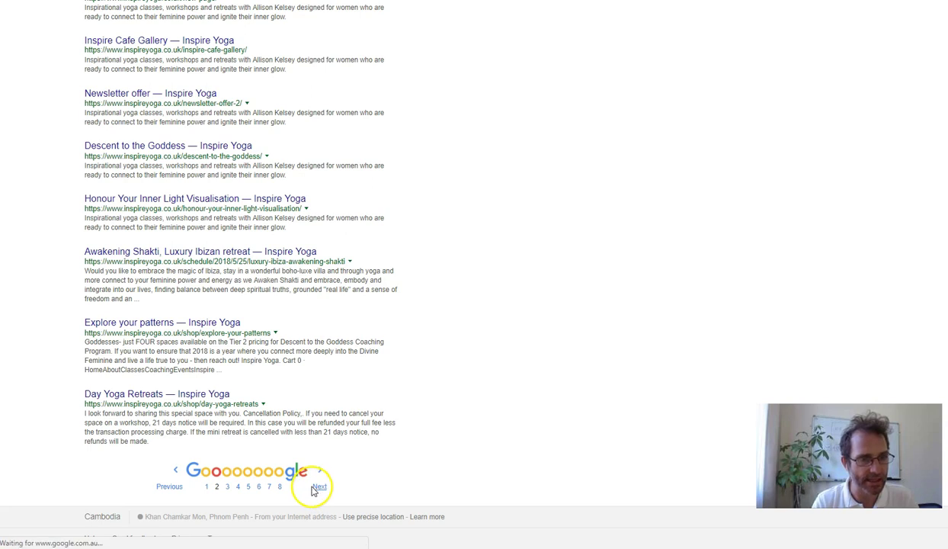
scroll(442, 208, down, 4)
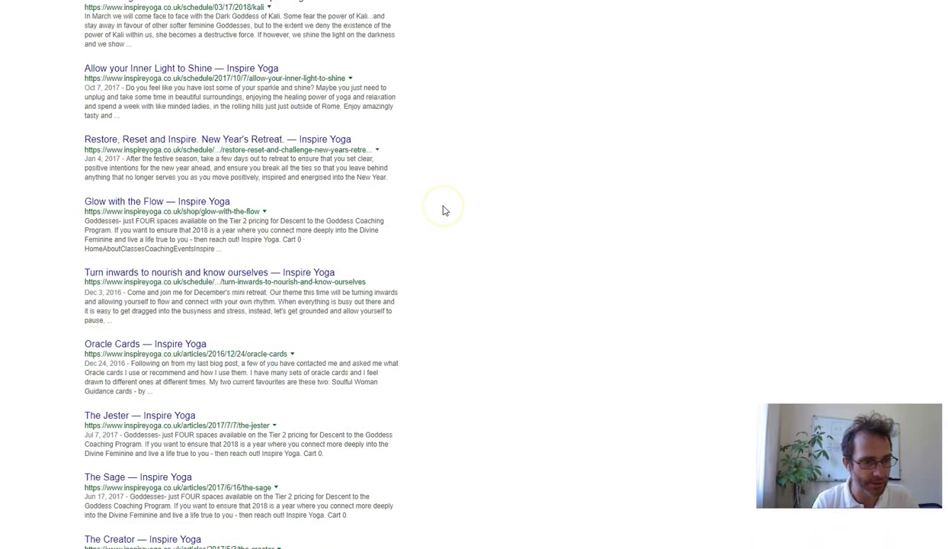
scroll(419, 377, down, 3)
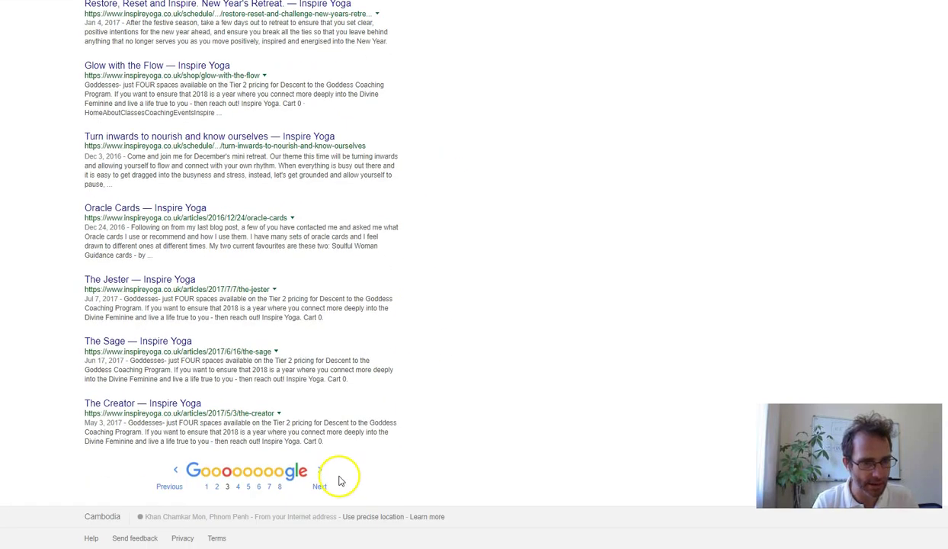
click(319, 483)
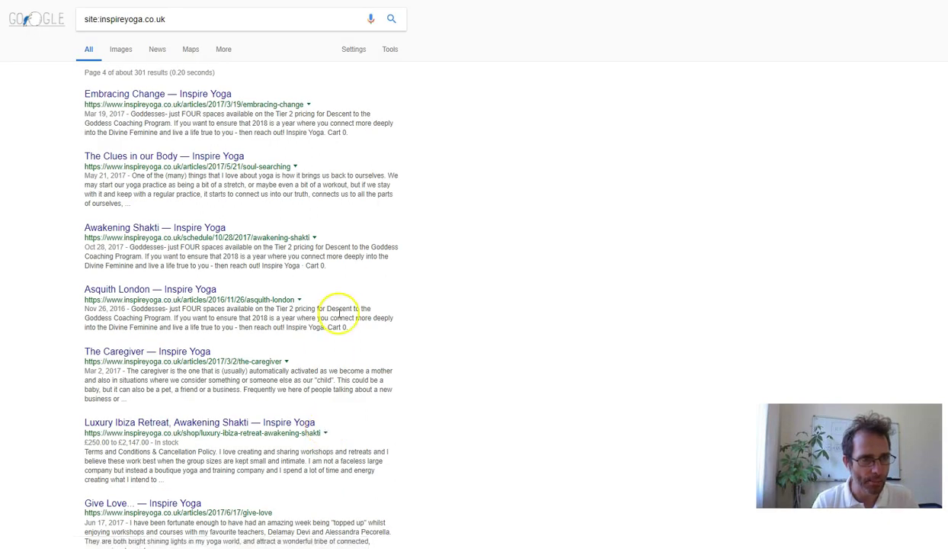
Continue to page 6, return to page 5, and highlight 'schedule' in the Wisdom of Saraswati URL.
scroll(343, 305, down, 7)
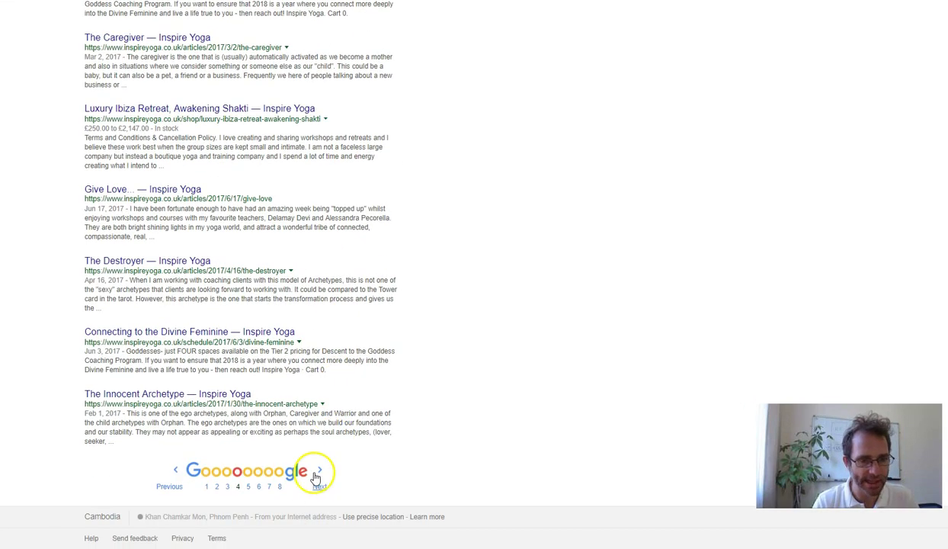
click(317, 478)
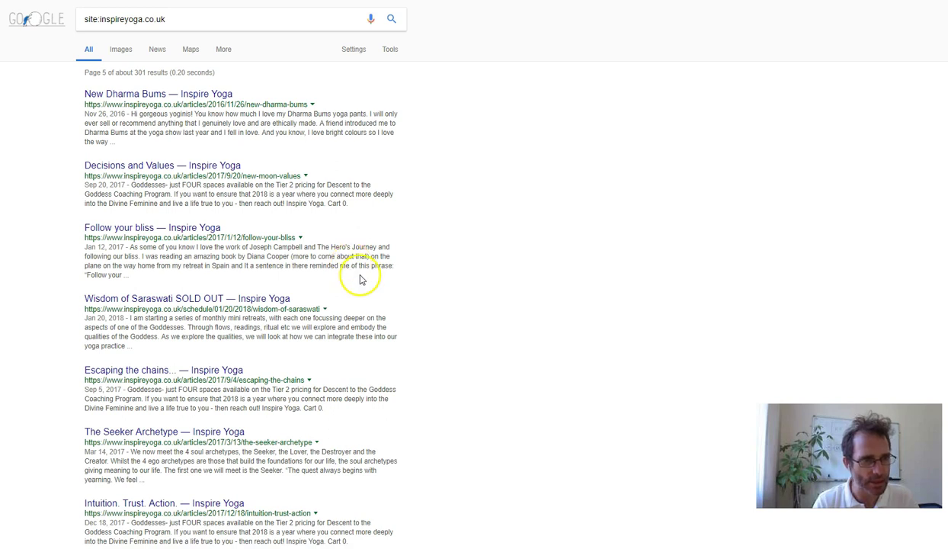
scroll(365, 269, down, 7)
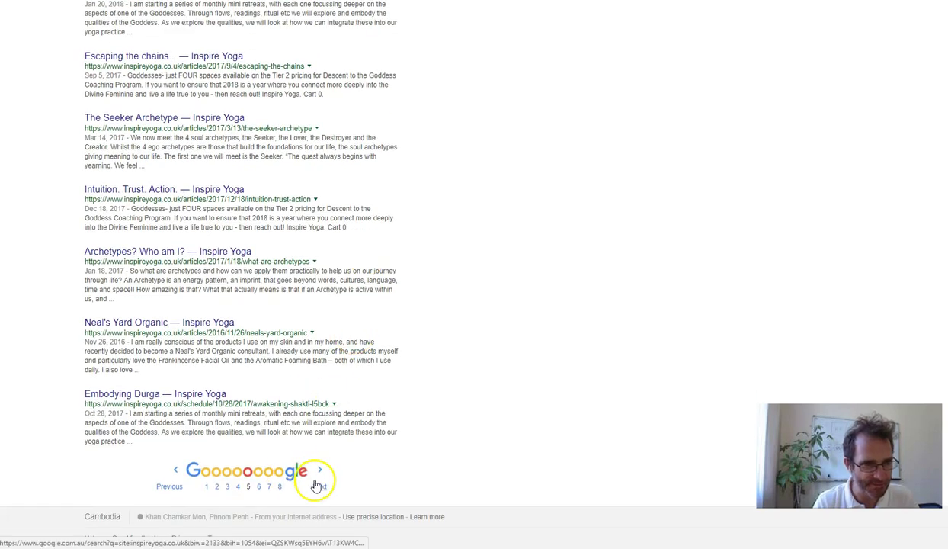
click(317, 486)
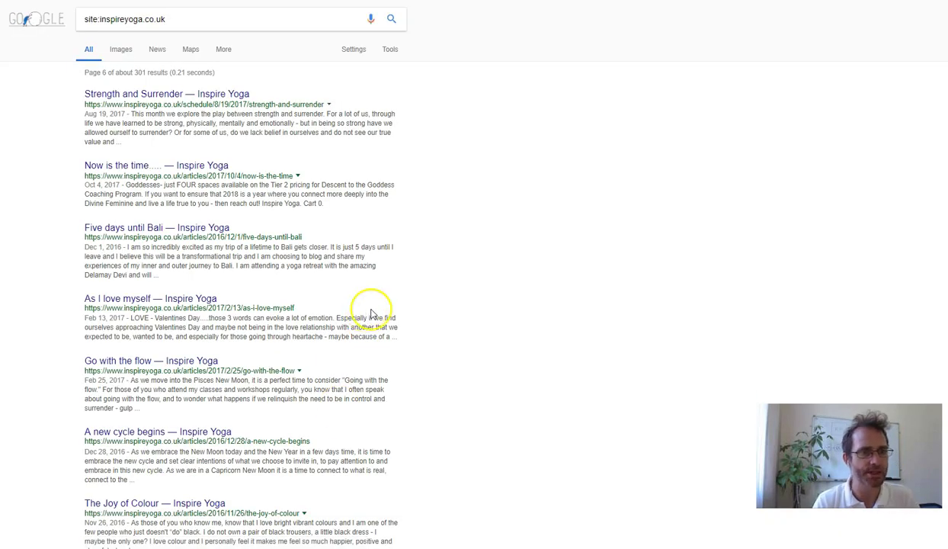
scroll(371, 314, down, 5)
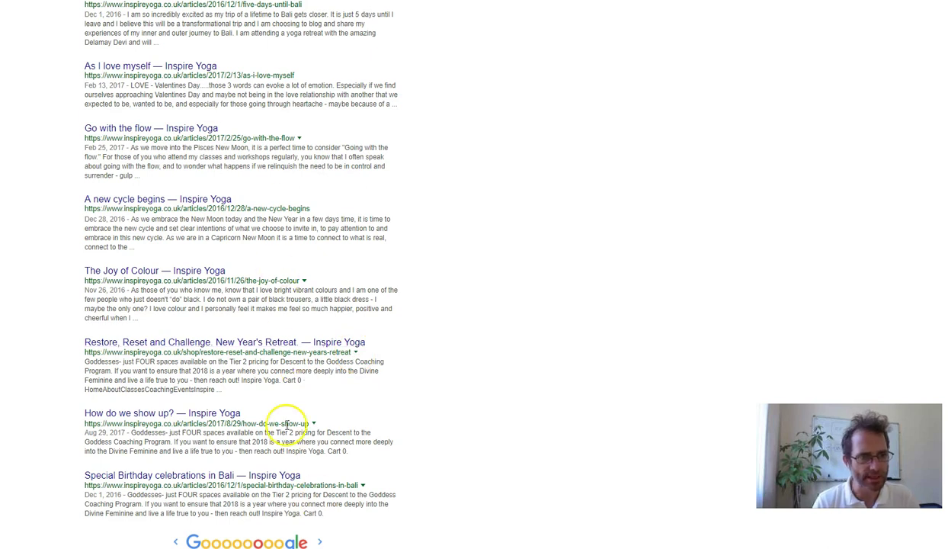
scroll(290, 450, down, 1)
click(172, 485)
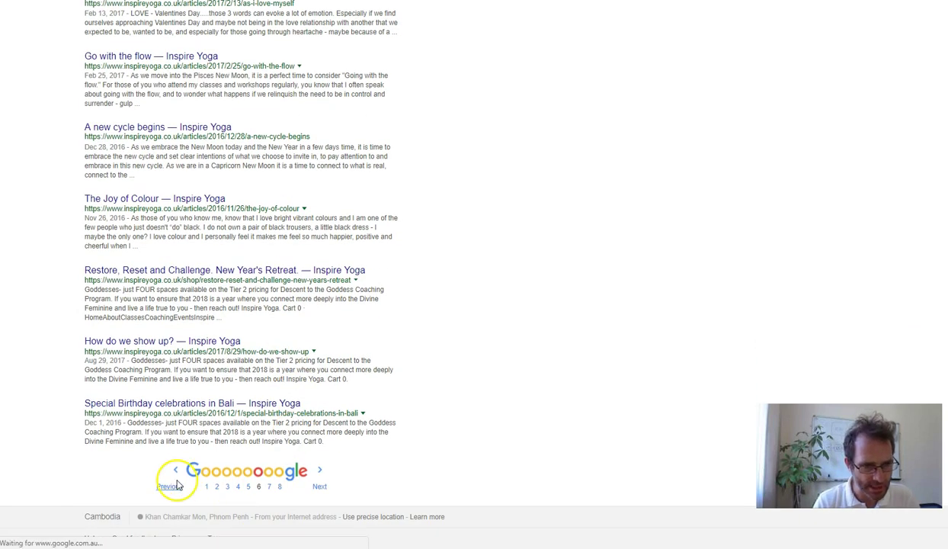
scroll(229, 305, down, 3)
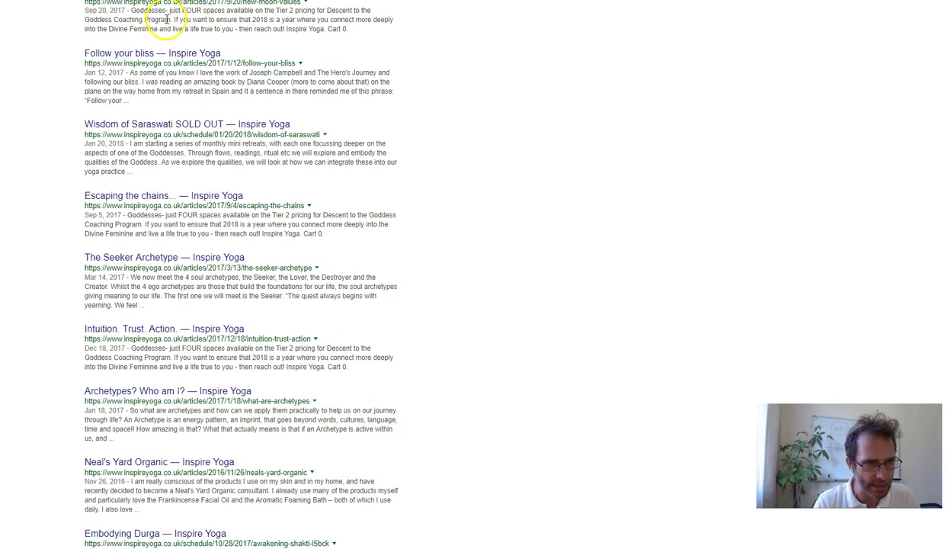
double_click(197, 134)
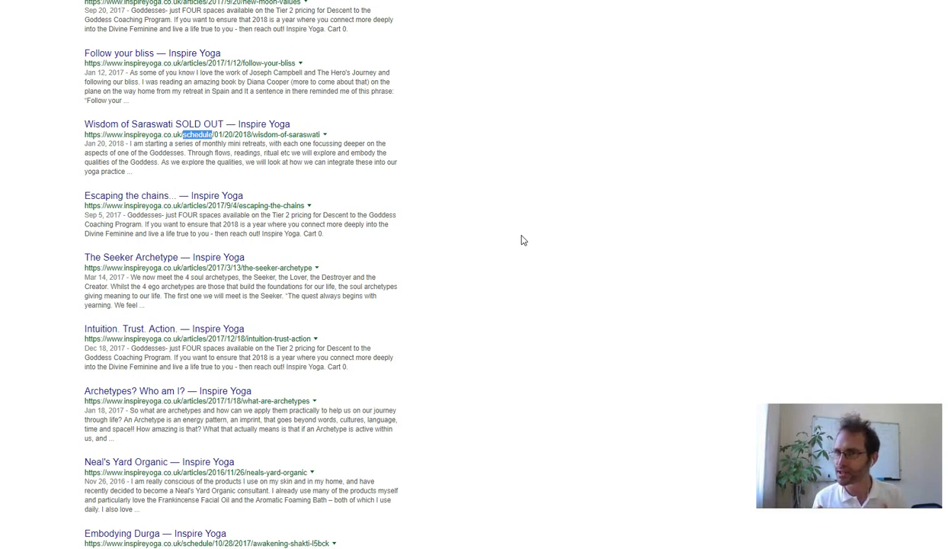
Leave the Google results for the Ardor SEO 'Book a Date' page with its founder.
click(520, 227)
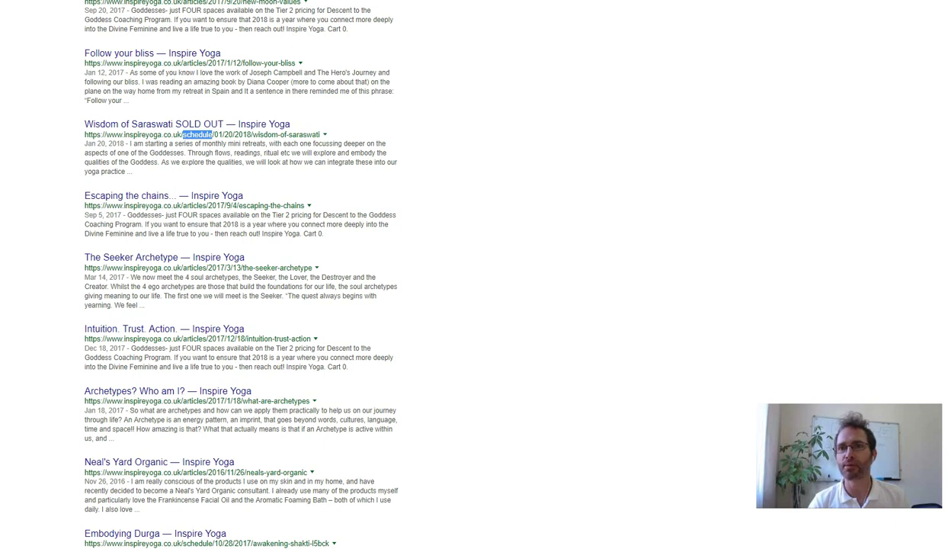